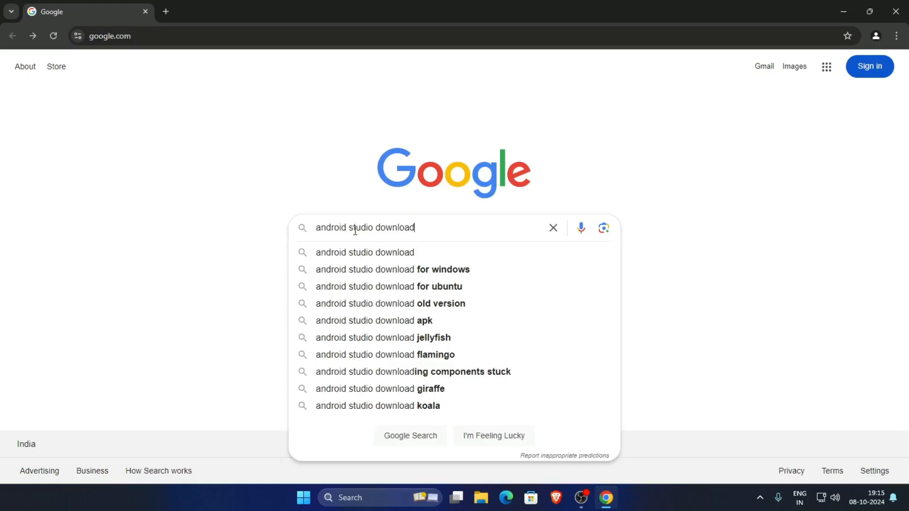
- Search Google for "android studio download" and open the official Android Studio download page
key("Return")
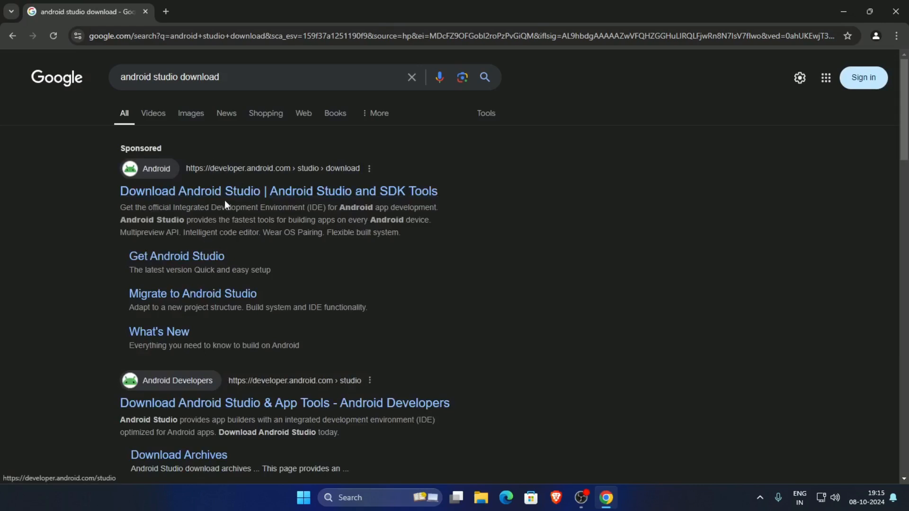
left_click(211, 191)
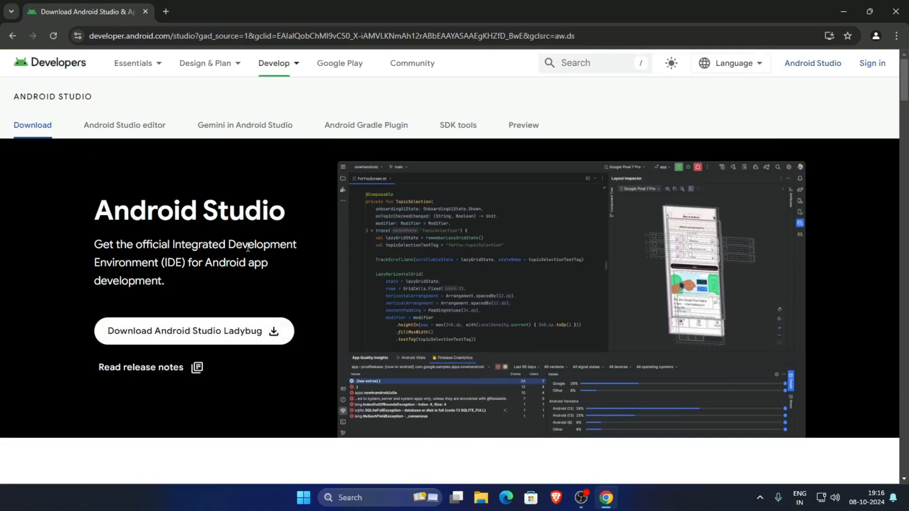
- Agree to the terms and conditions and download Android Studio Ladybug 2024.2.1 for Windows
left_click(201, 333)
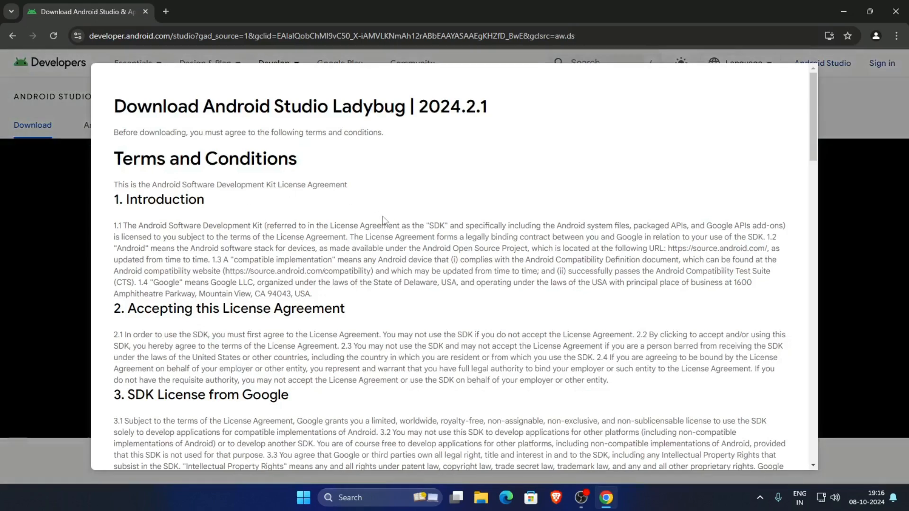
scroll(382, 215, "down", 15)
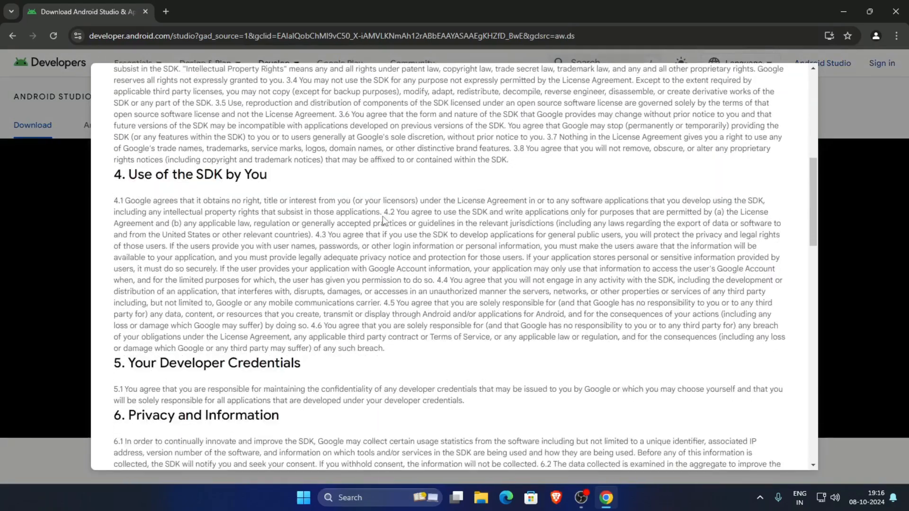
scroll(384, 220, "down", 15)
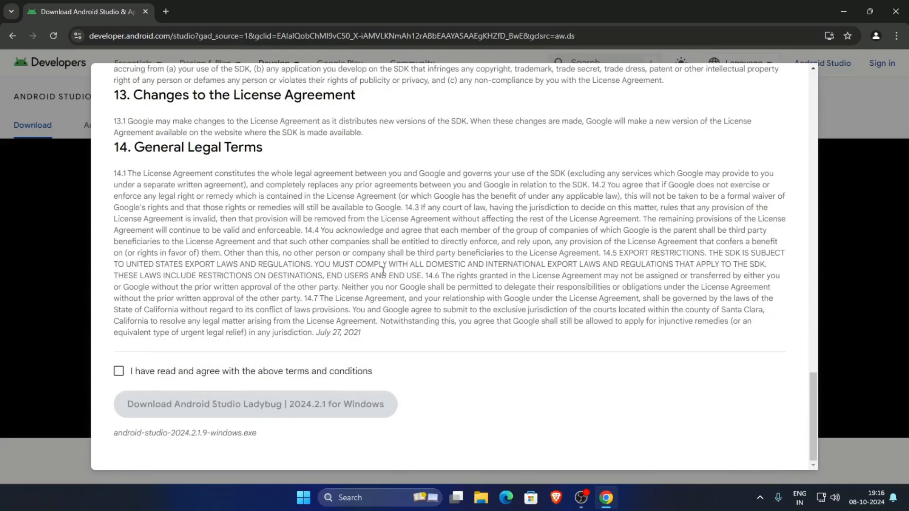
left_click(119, 375)
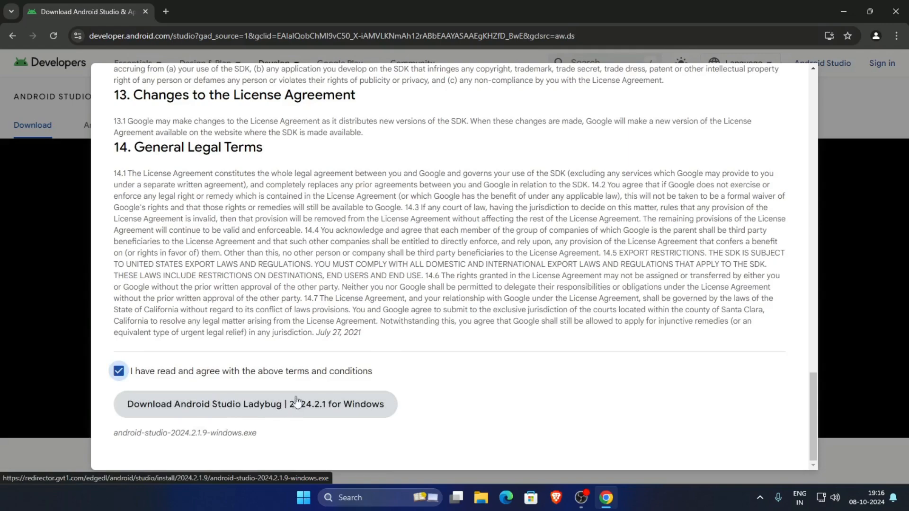
left_click(250, 408)
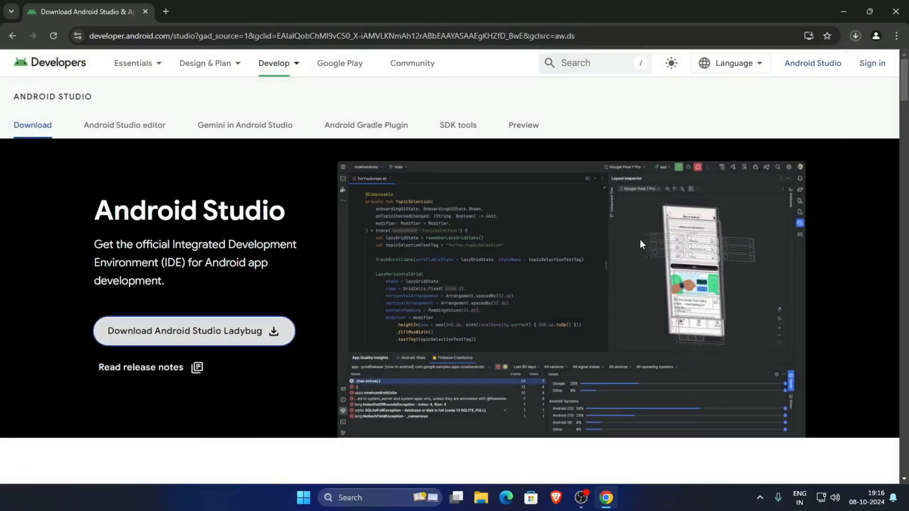
- Check the progress of the installer download in the recent download history, dismissing the Android Studio User badge offer
left_click(855, 37)
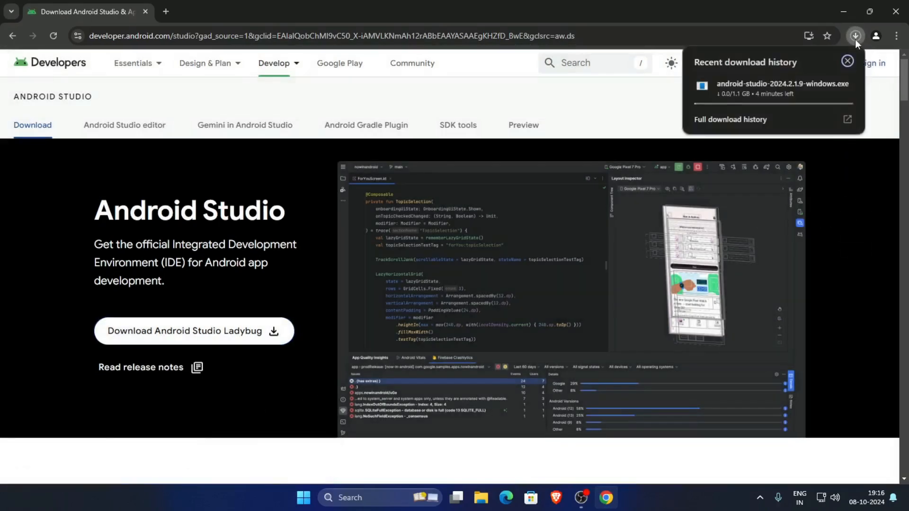
mouse_move(790, 83)
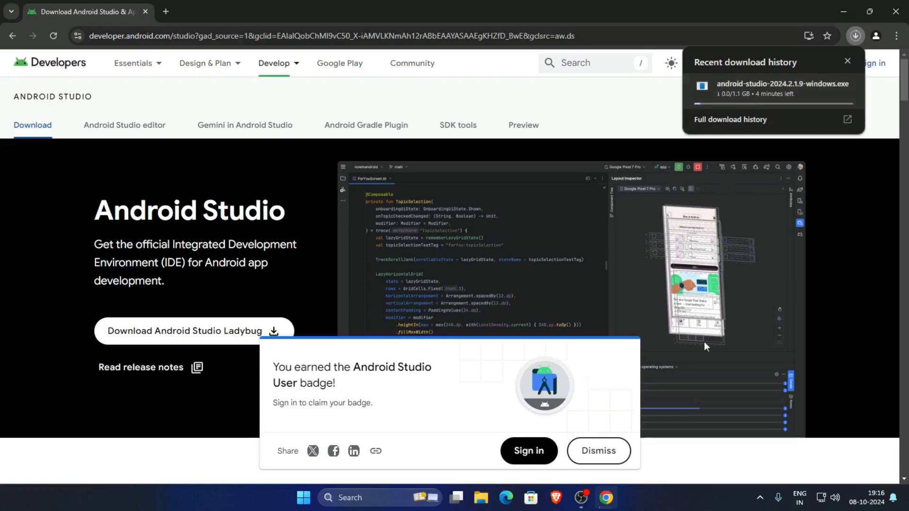
left_click(599, 450)
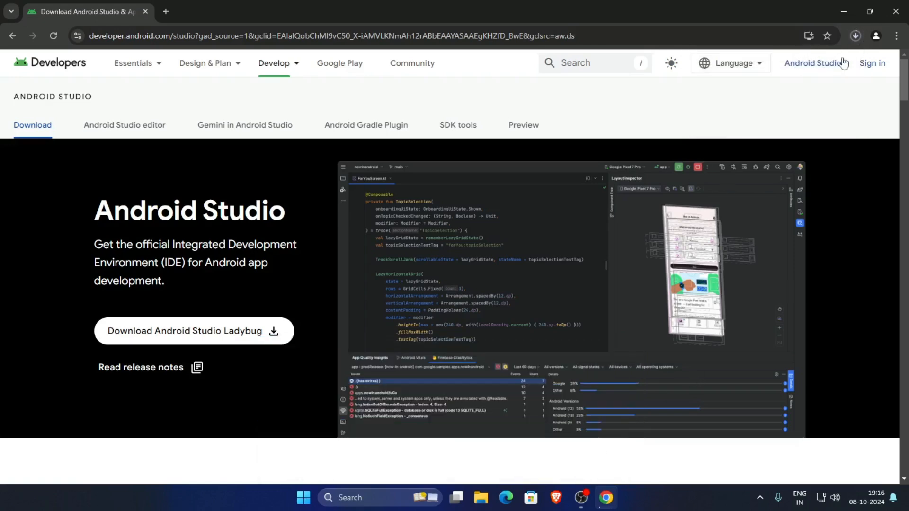
left_click(855, 36)
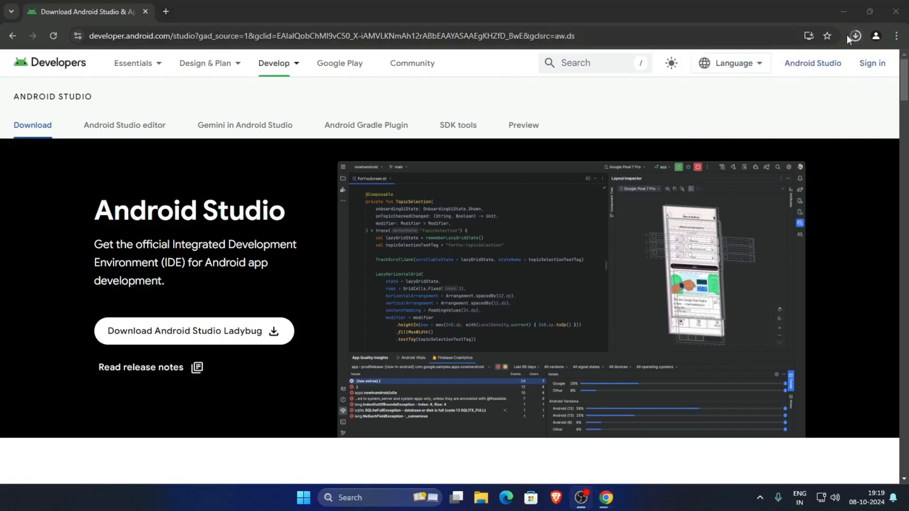
left_click(856, 36)
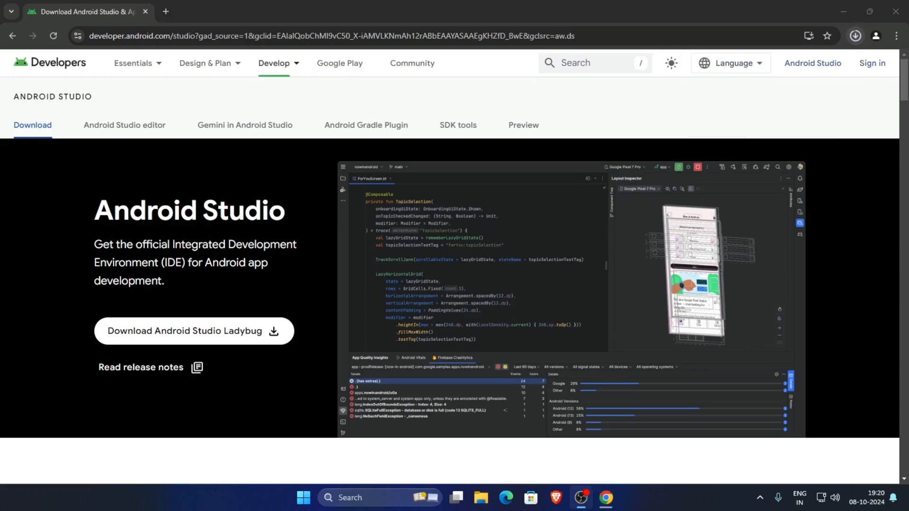
left_click(855, 37)
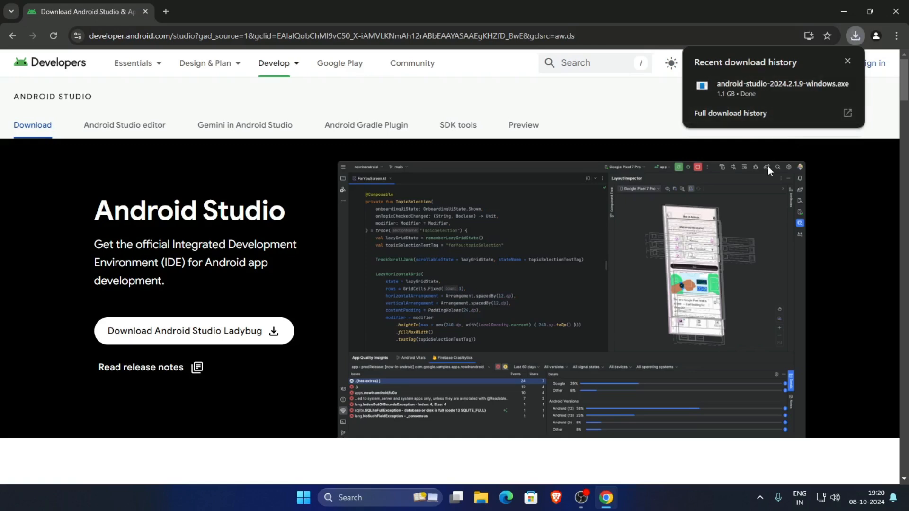
- Show the downloaded android-studio-2024.2.1.9-windows.exe in its folder and run the installer
mouse_move(747, 86)
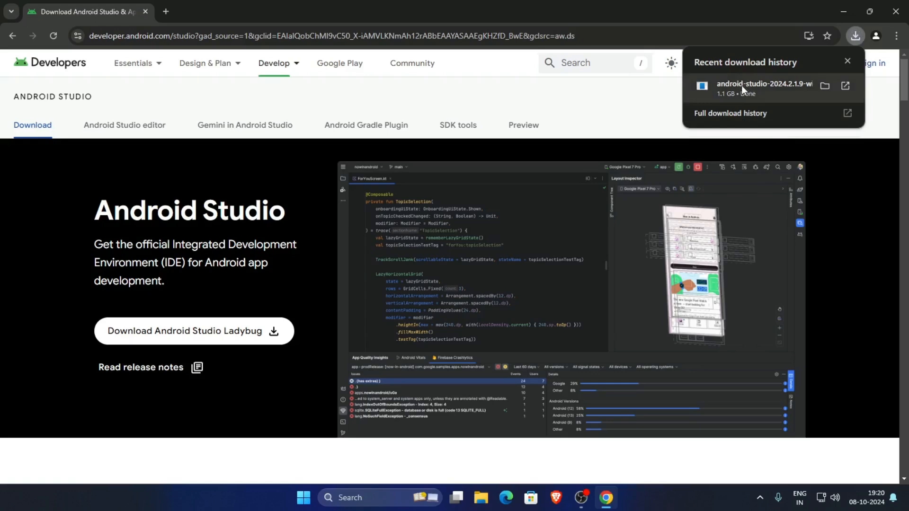
left_click(822, 86)
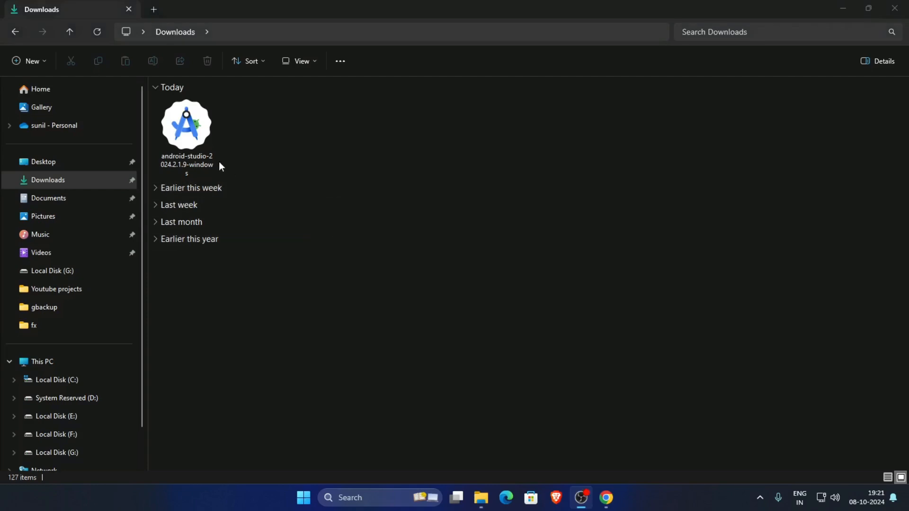
left_click(185, 135)
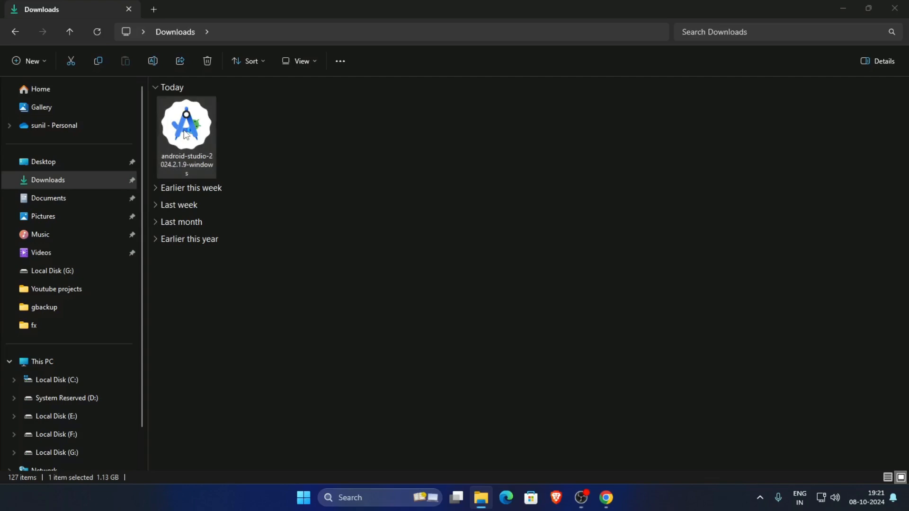
double_click(185, 135)
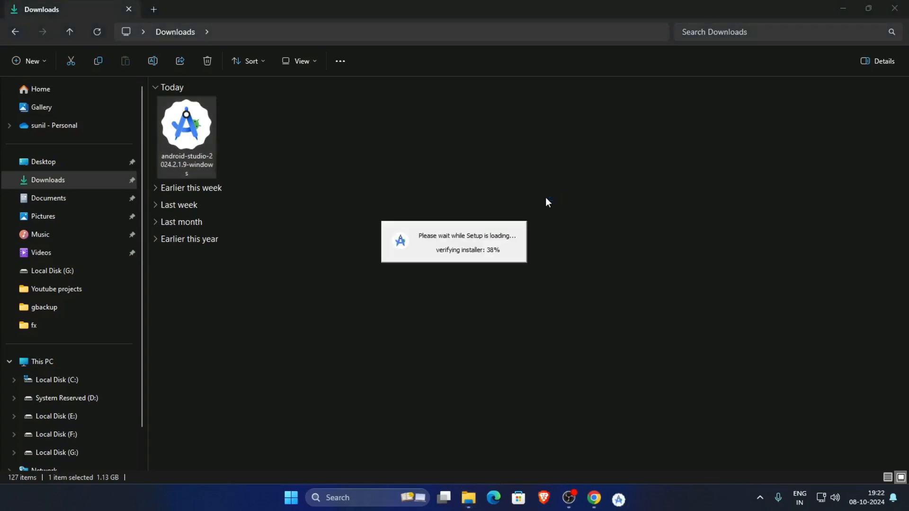
- Minimize the Downloads and browser windows, and approve the installer's pending permission request
left_click(845, 8)
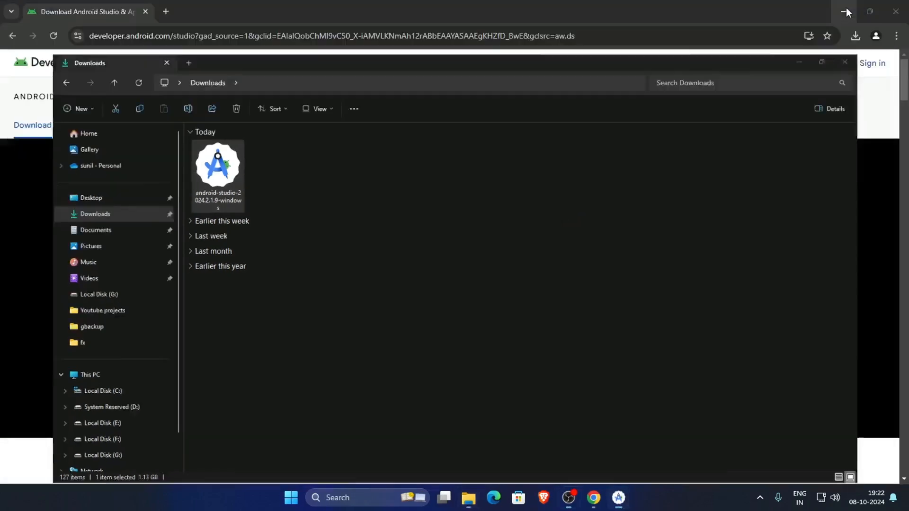
left_click(845, 9)
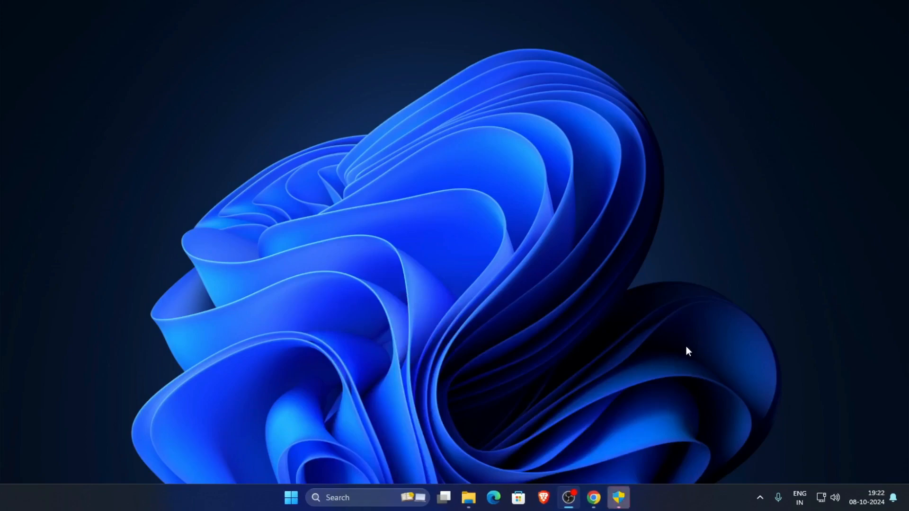
left_click(620, 498)
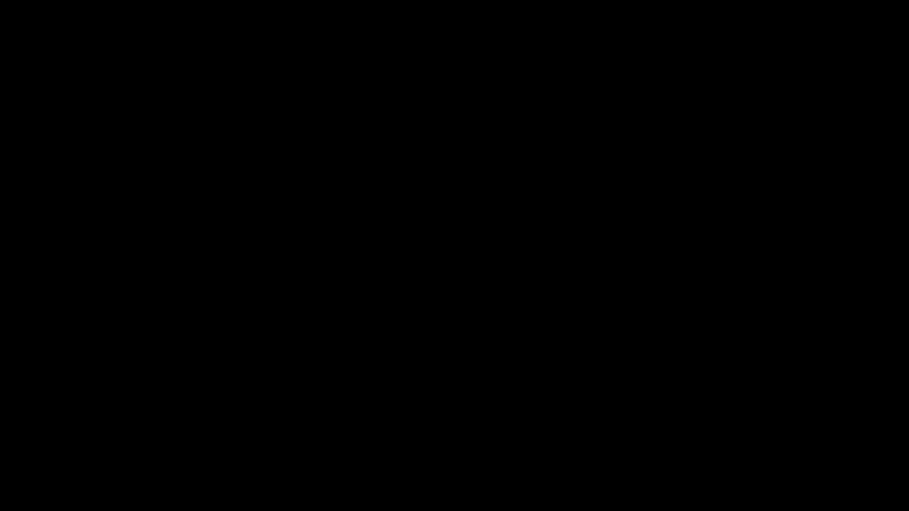
left_click(412, 344)
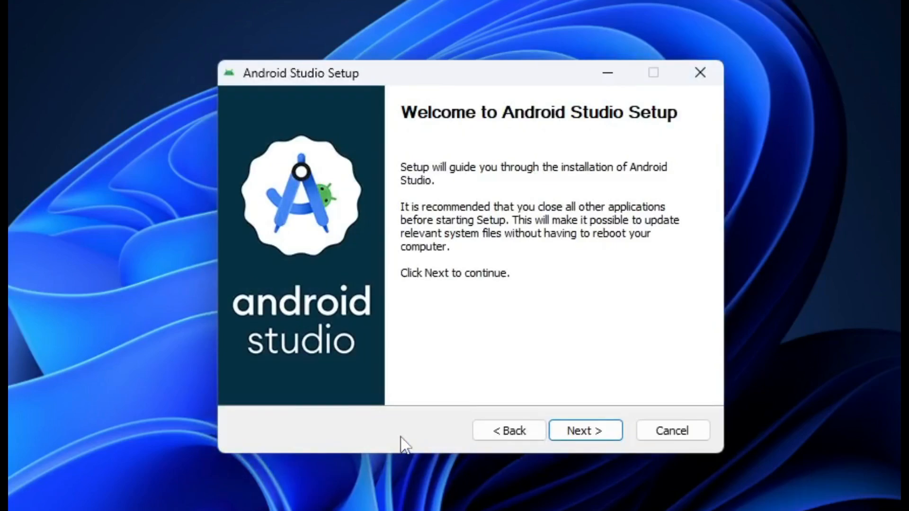
- Install Android Studio with Android Virtual Device in C:\Program Files\Android\Android Studio, using the Android Studio Start Menu folder
left_click(586, 432)
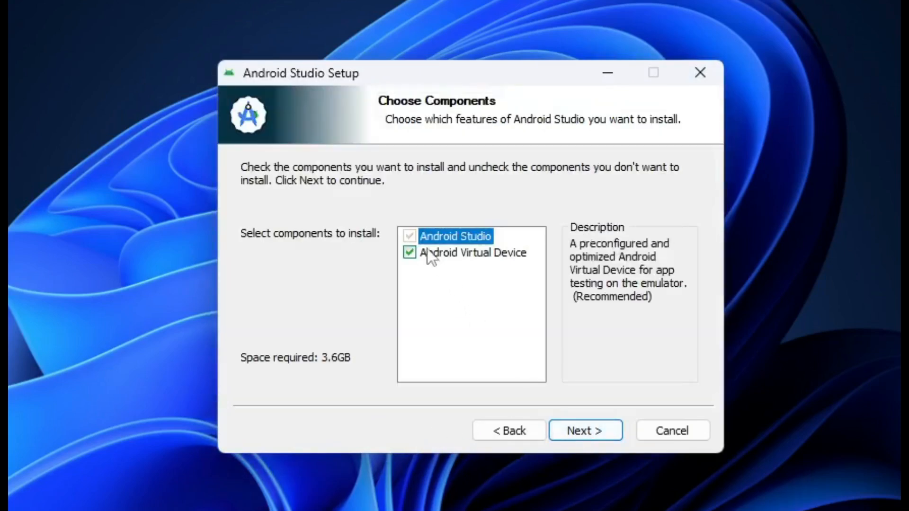
mouse_move(477, 239)
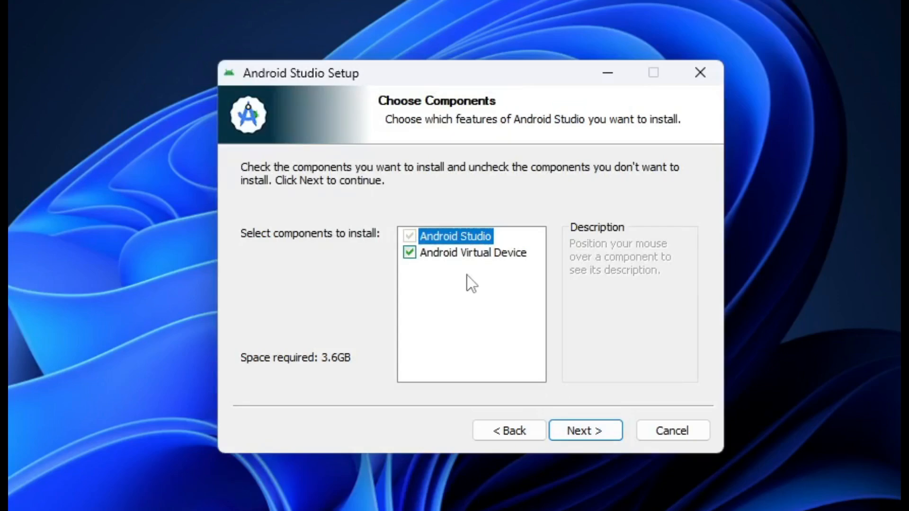
left_click(588, 427)
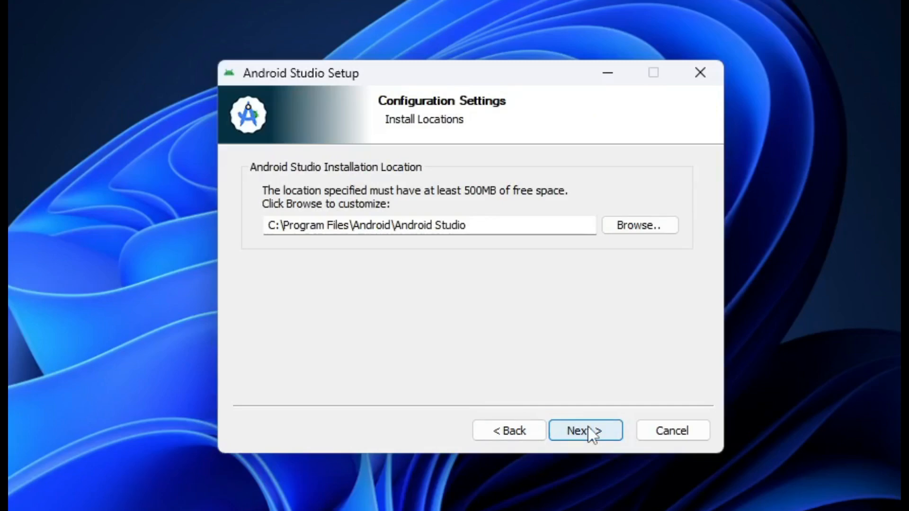
left_click(588, 428)
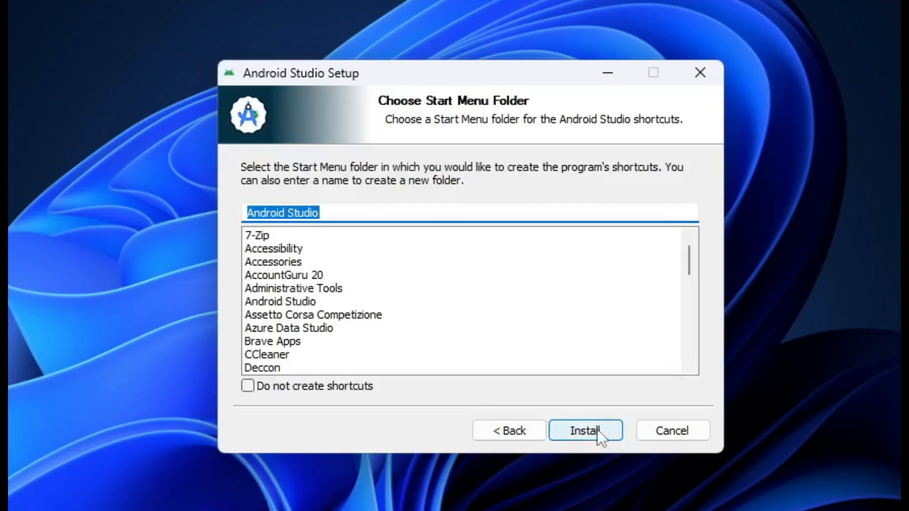
left_click(597, 430)
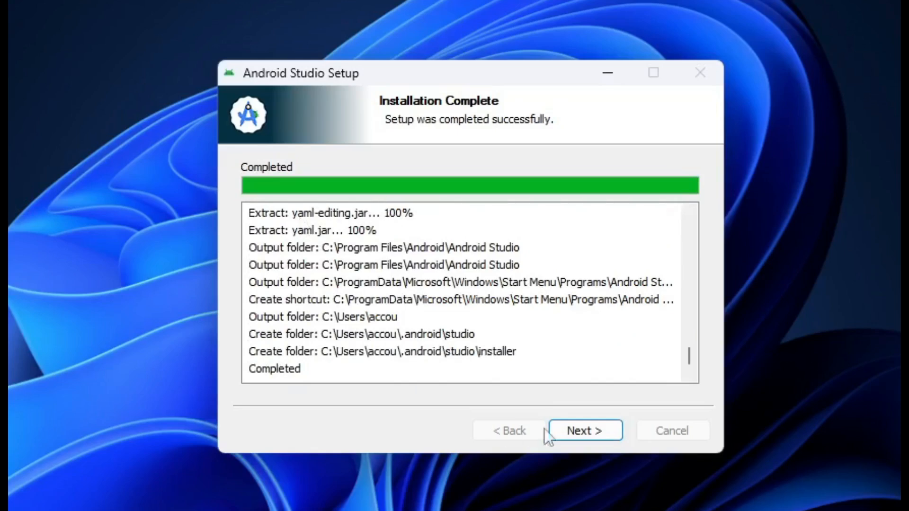
- Finish setup with Start Android Studio enabled, and decline sending usage statistics to Google
left_click(586, 434)
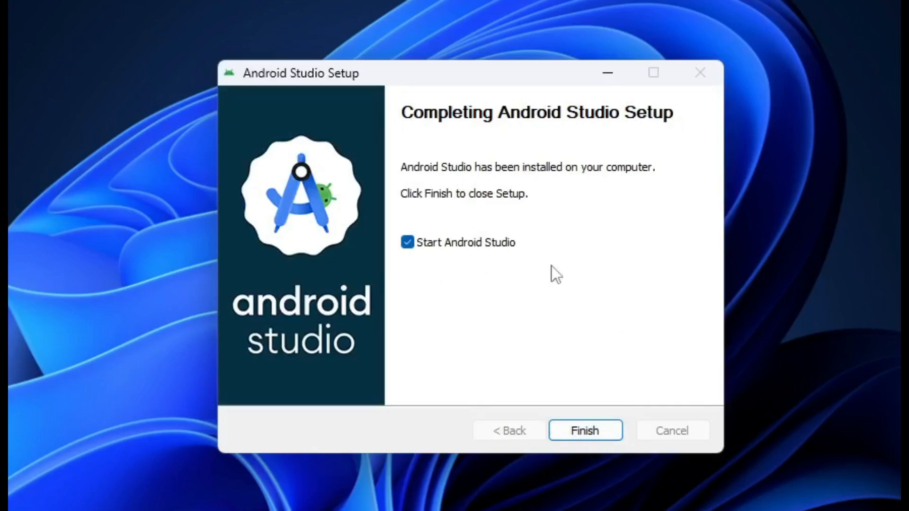
left_click(586, 433)
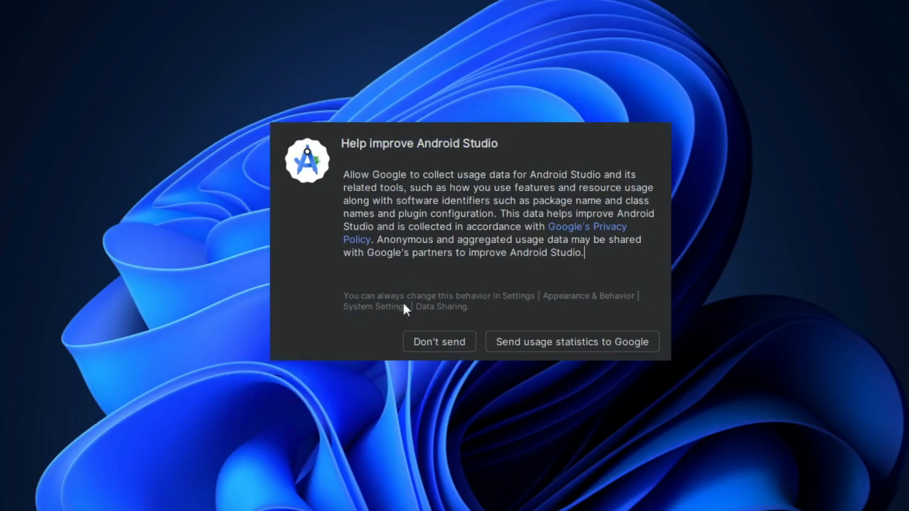
left_click(446, 345)
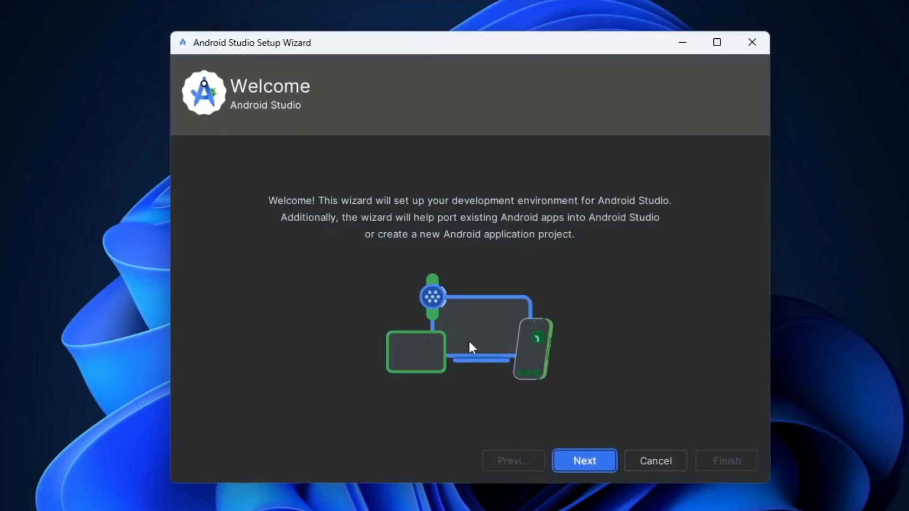
- Choose the Standard install type in the setup wizard and continue past the settings verification to the license agreement
left_click(587, 462)
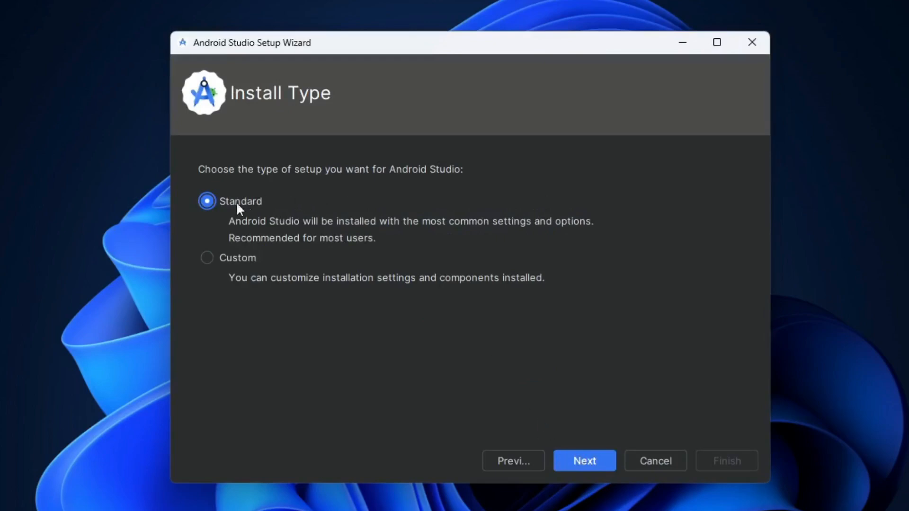
left_click(589, 461)
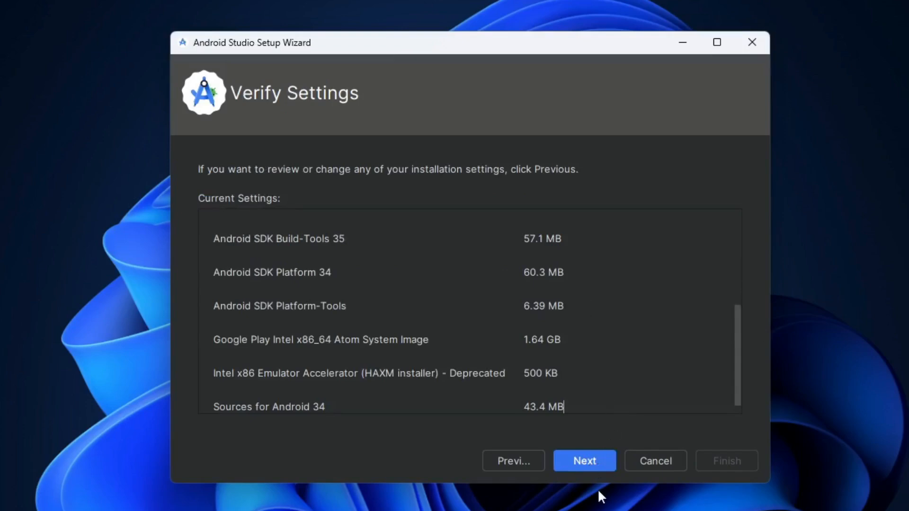
left_click(588, 459)
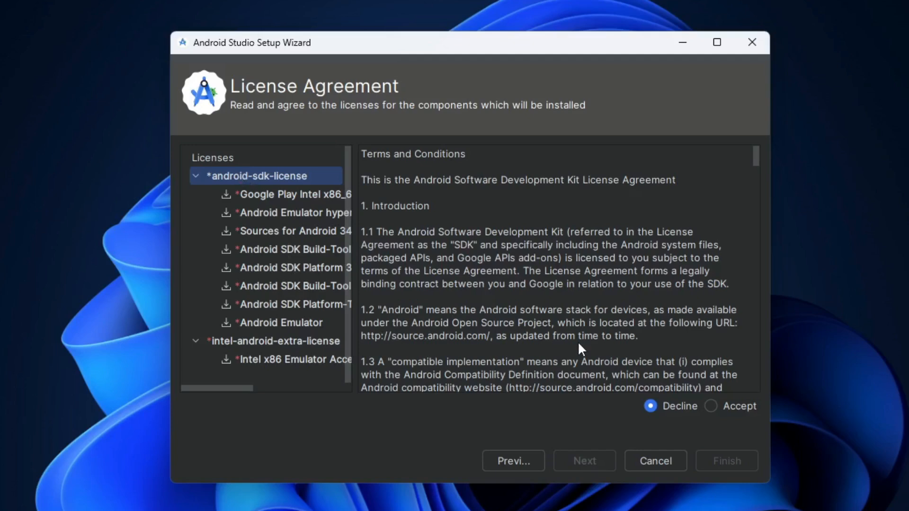
- Accept both the android-sdk-license and the intel-android-extra-license
left_click(711, 406)
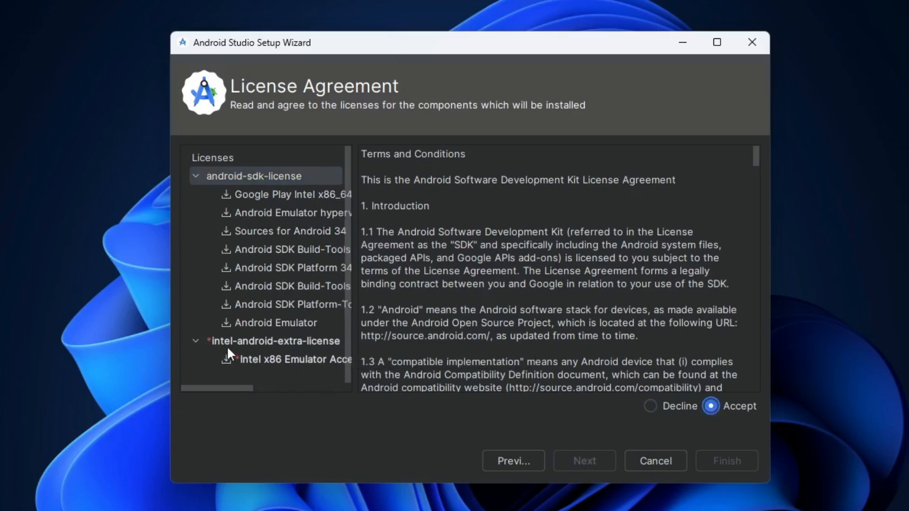
left_click(272, 342)
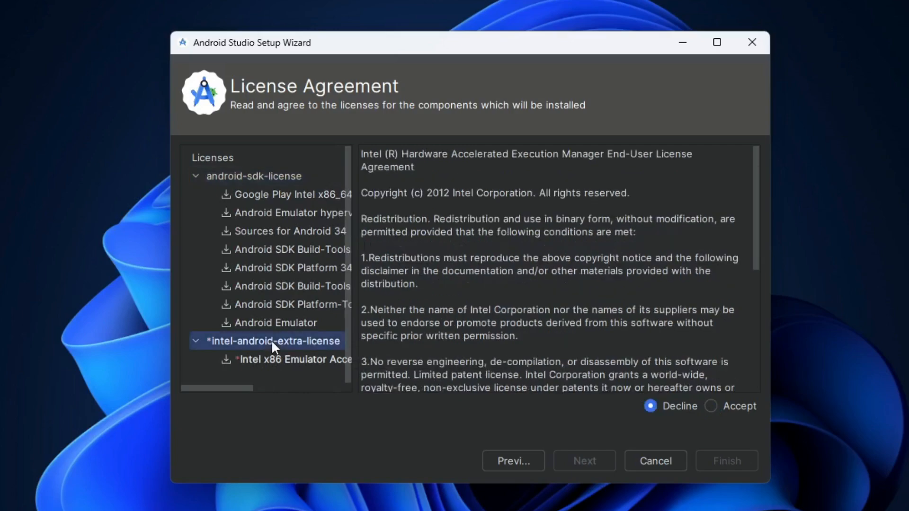
left_click(711, 406)
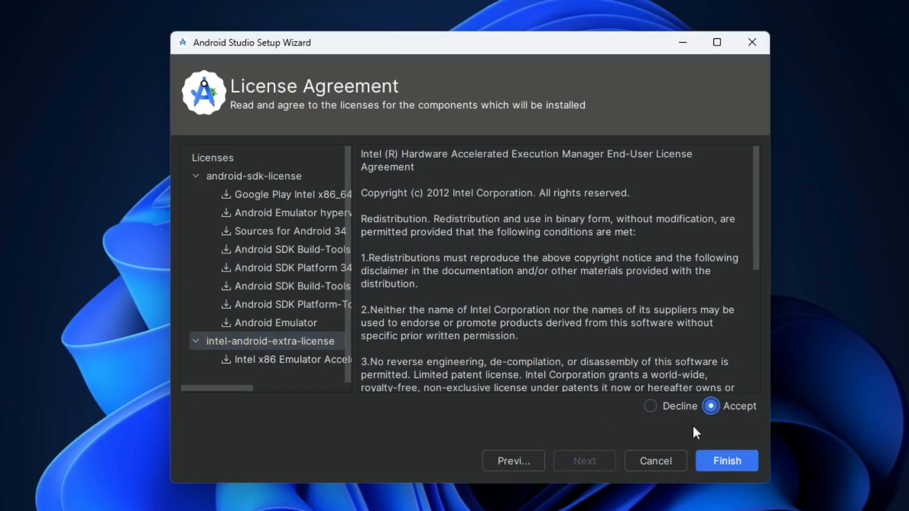
- Download the SDK components with the installation details shown, and finish the setup wizard once the downloads complete
left_click(723, 459)
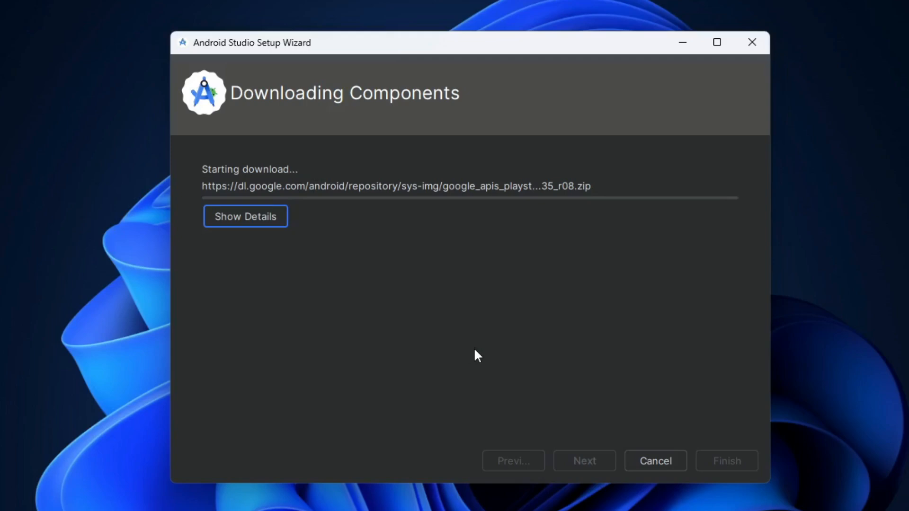
left_click(253, 221)
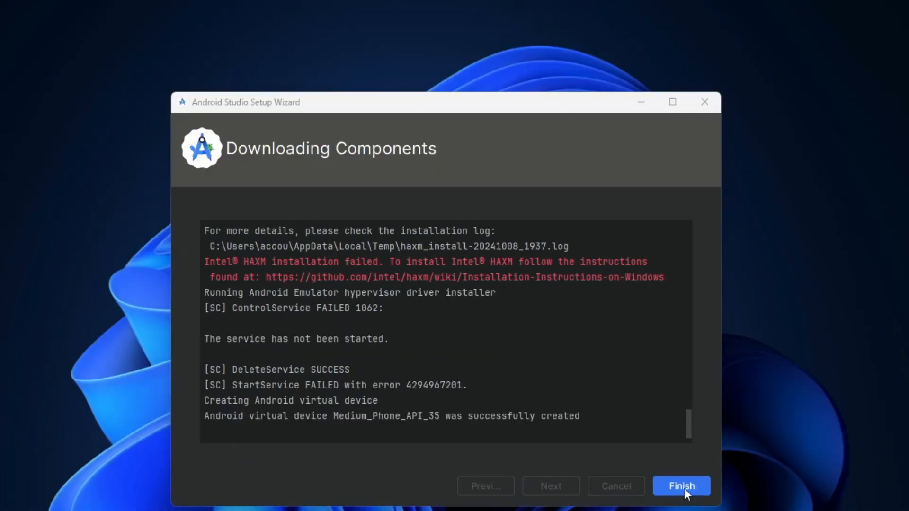
left_click(685, 490)
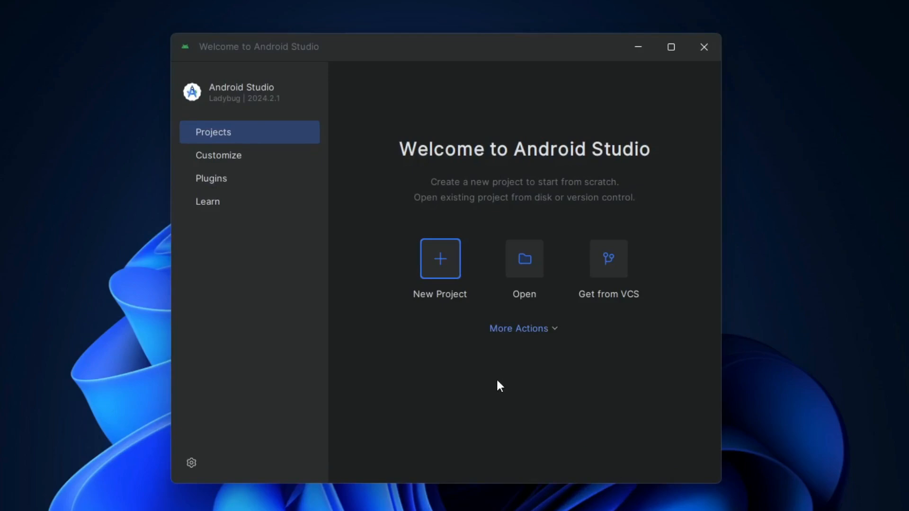
- Start a new phone and tablet project from the Empty Views Activity template
left_click(443, 258)
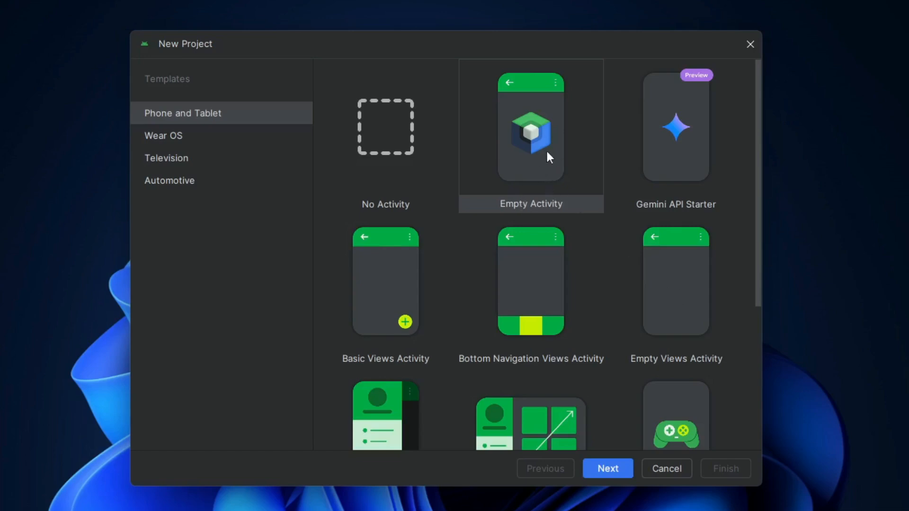
left_click(675, 280)
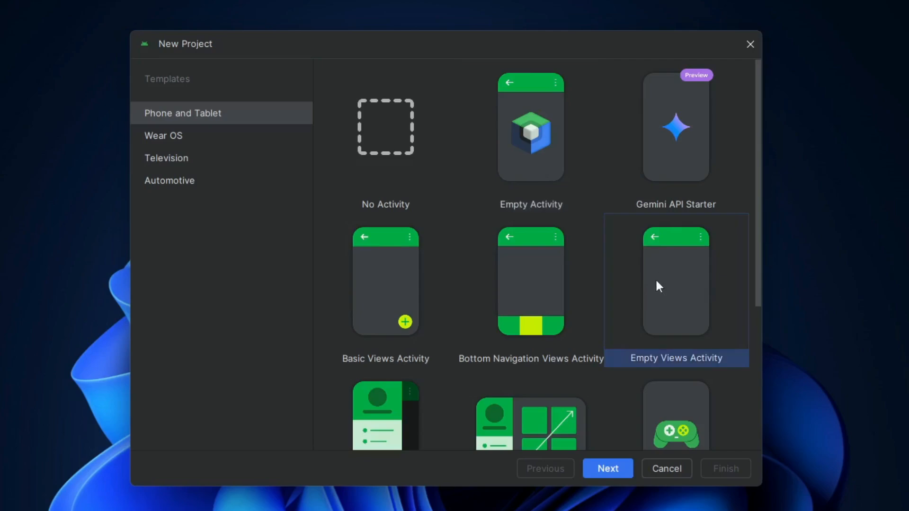
left_click(608, 469)
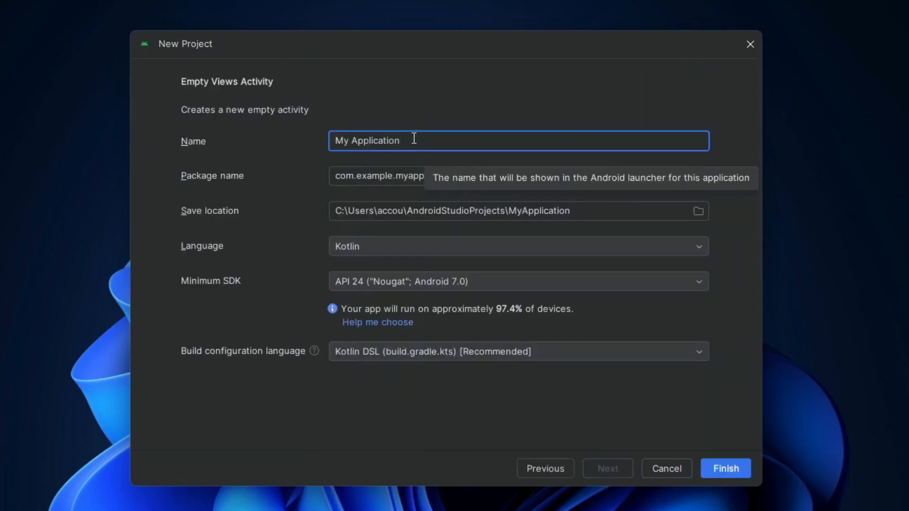
- Create the project as My Application with package com.example.myapplication, language Kotlin, minimum SDK API 24 and Kotlin DSL build configuration
left_click_drag(413, 140, 314, 140)
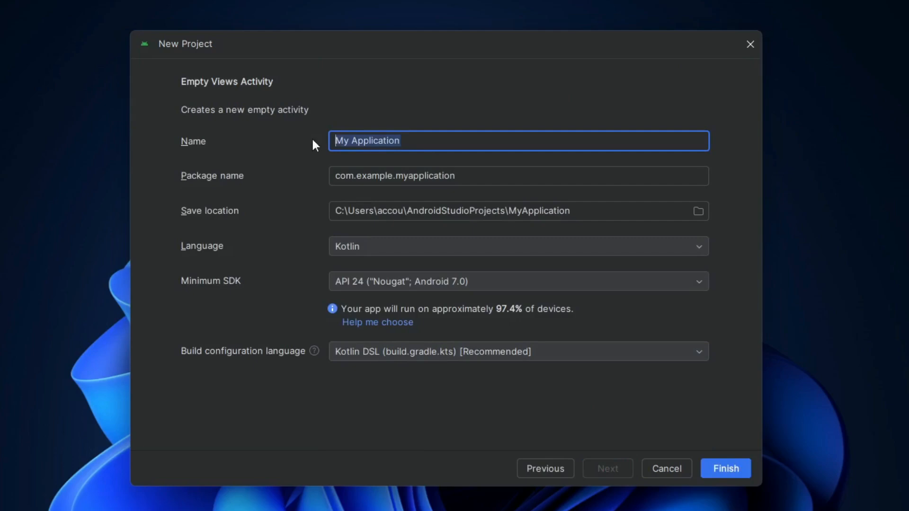
left_click(504, 177)
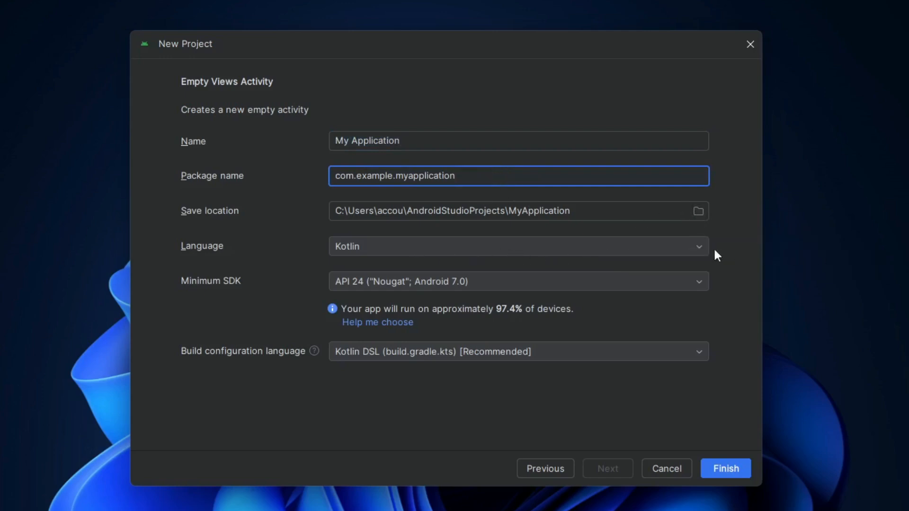
left_click(700, 247)
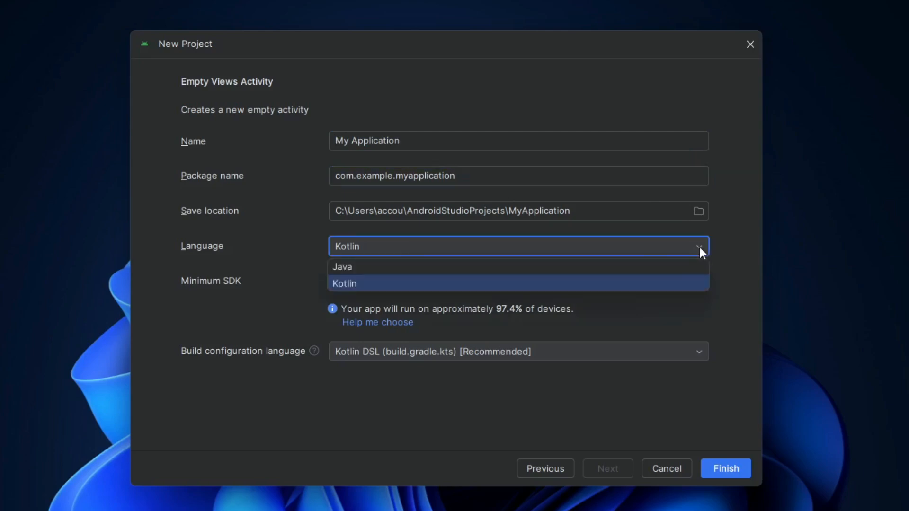
left_click(517, 284)
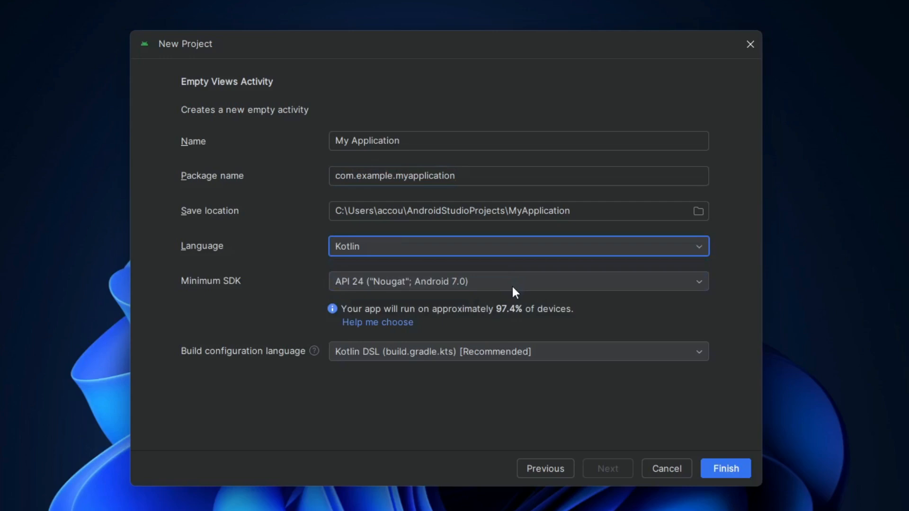
mouse_move(189, 355)
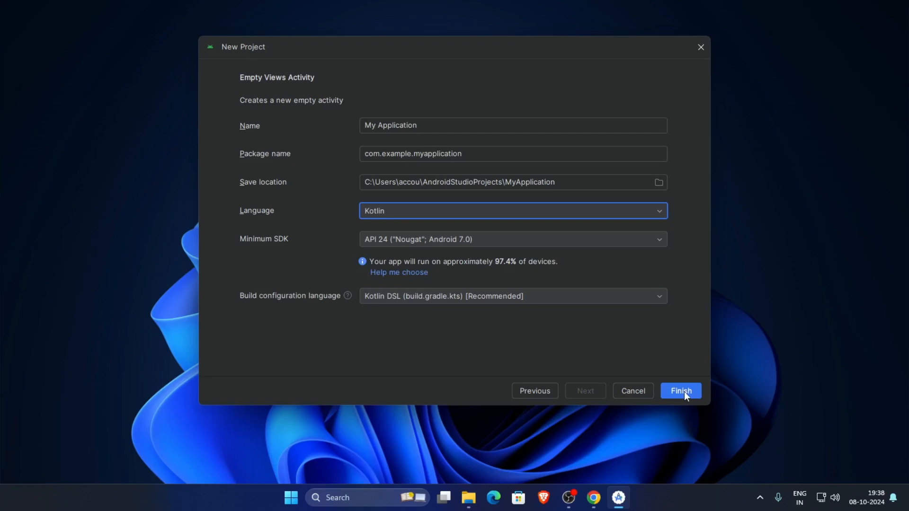
left_click(731, 470)
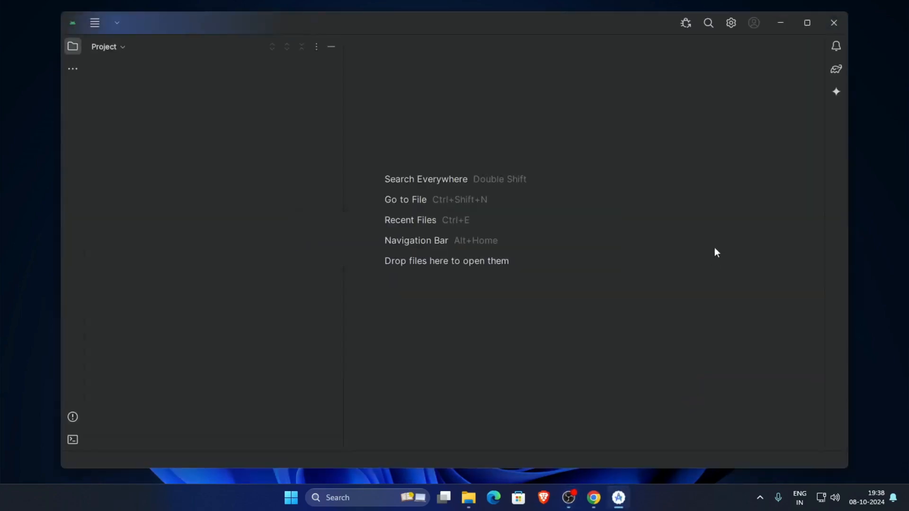
- Maximize the project window and clear away the Microsoft Defender notification and the What's New panel
left_click(807, 22)
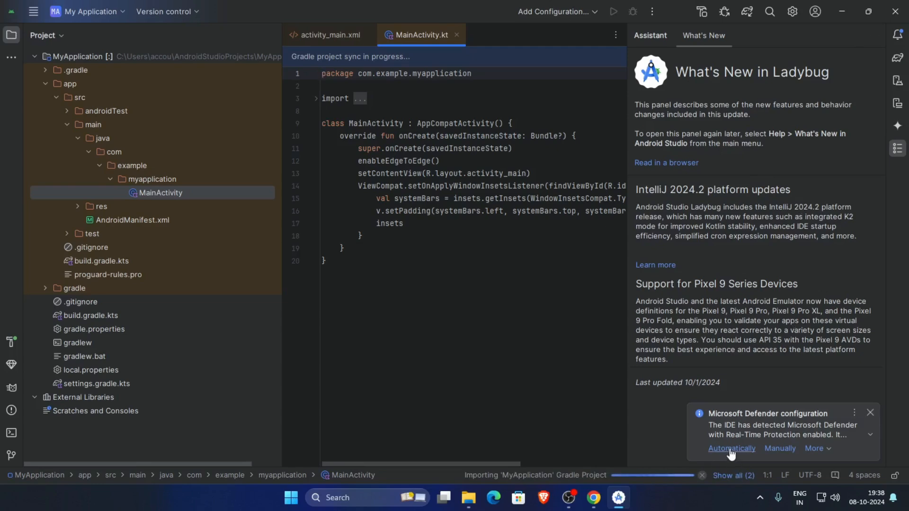
left_click(870, 411)
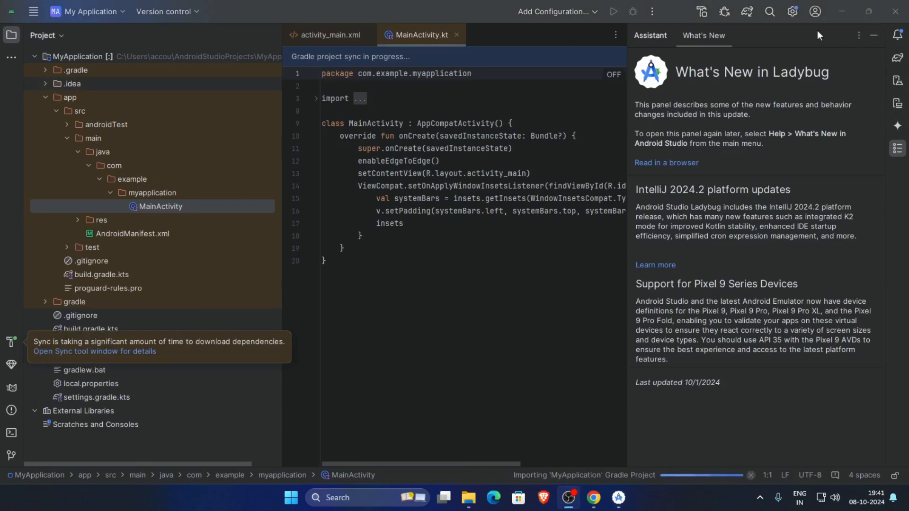
left_click(873, 36)
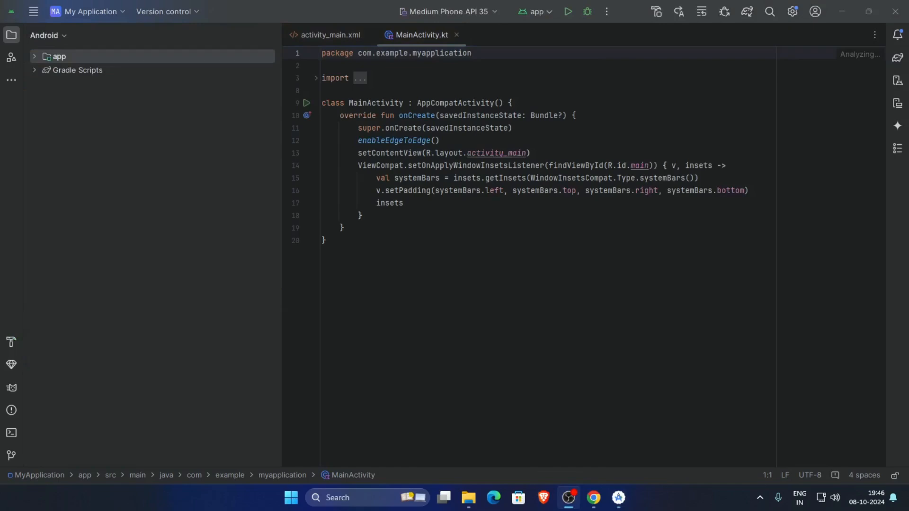
- Expand app, Gradle Scripts, kotlin+java and the main com.example.myapplication package in the project tree, and view the activity_main.xml layout
left_click(34, 57)
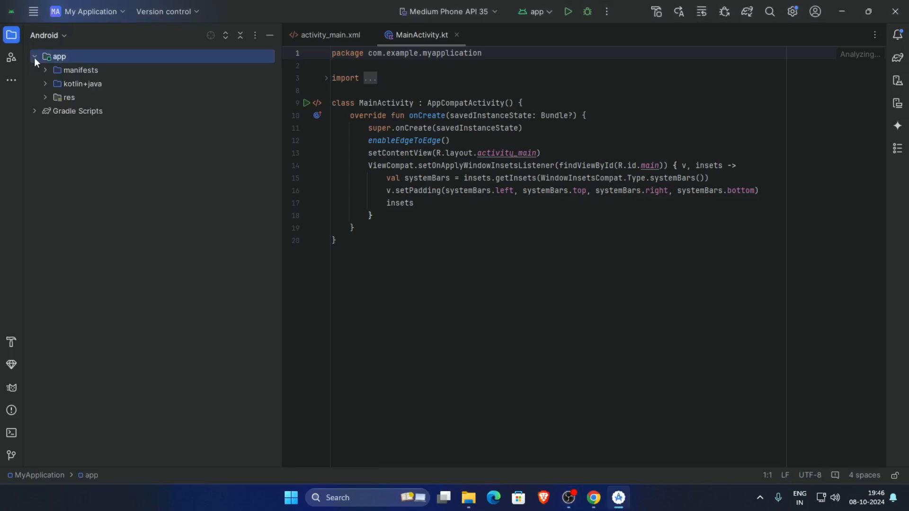
left_click(35, 112)
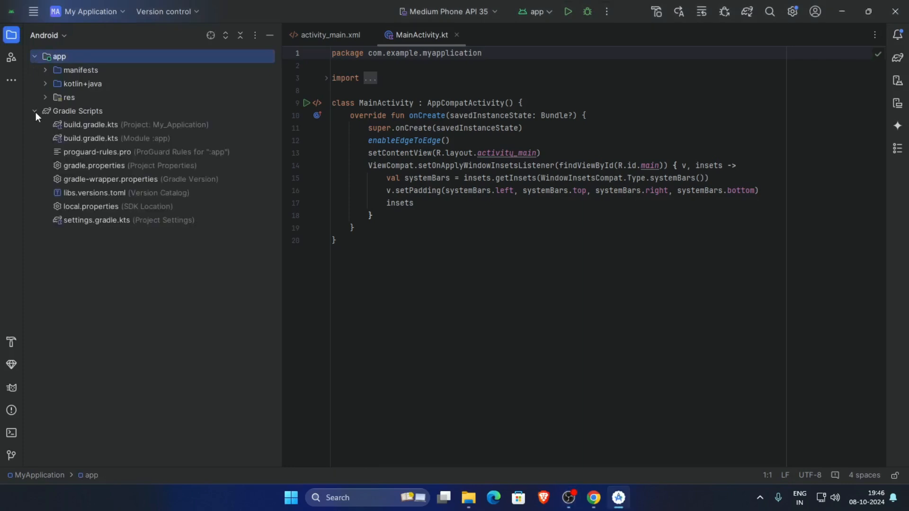
left_click(46, 84)
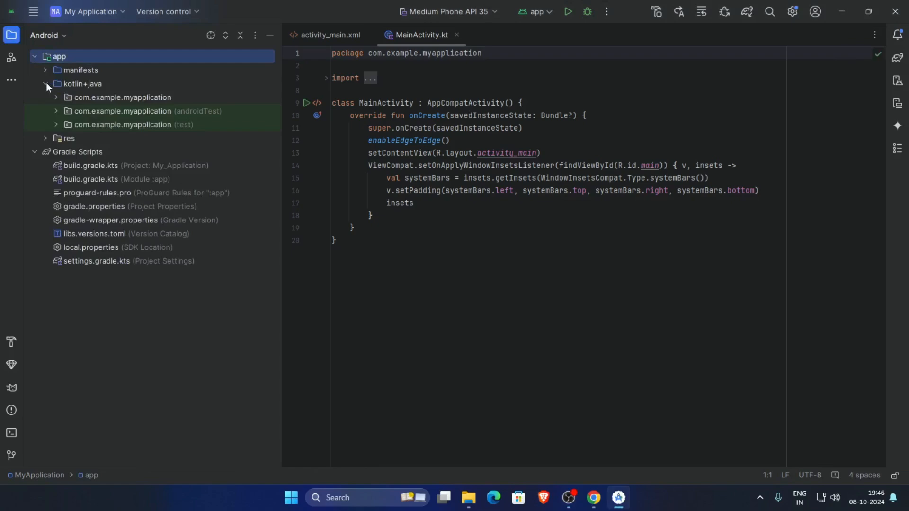
left_click(56, 97)
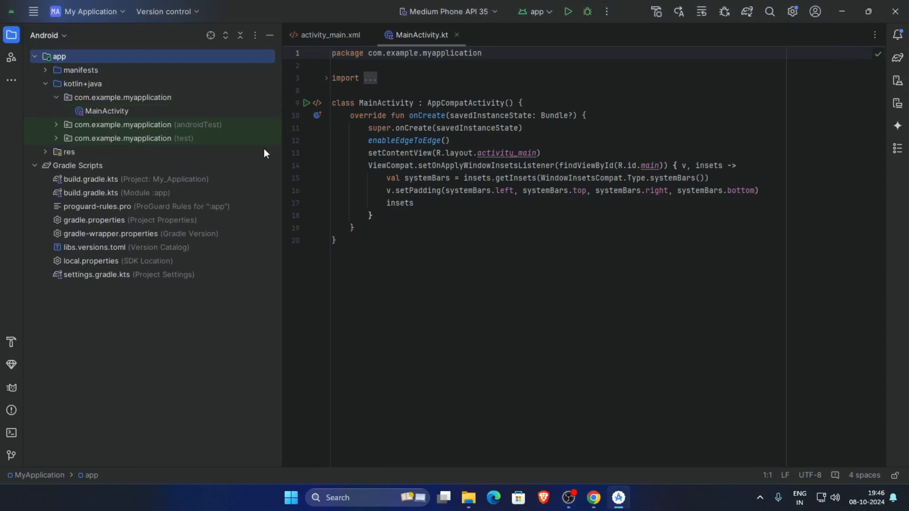
left_click(339, 34)
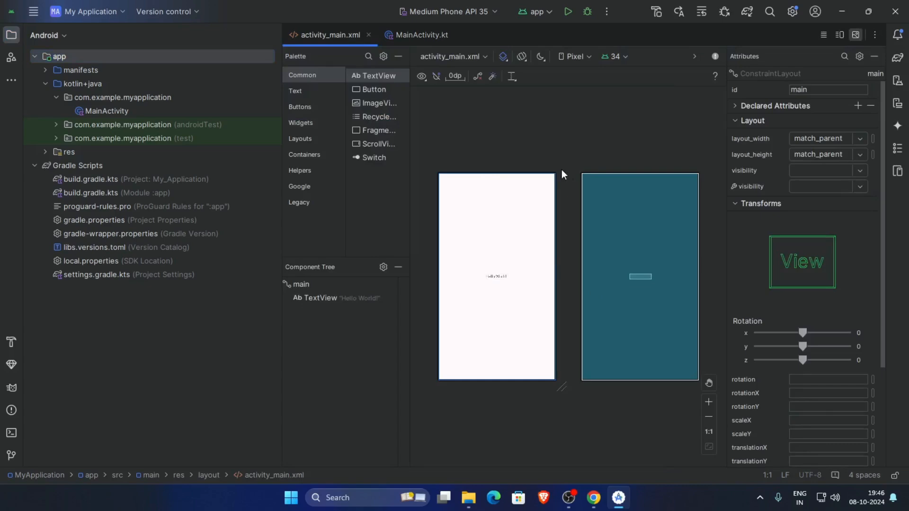
- Run the app on the Medium Phone API 35 emulator, dismissing the build and install notifications, and stop it after it launches
left_click(567, 11)
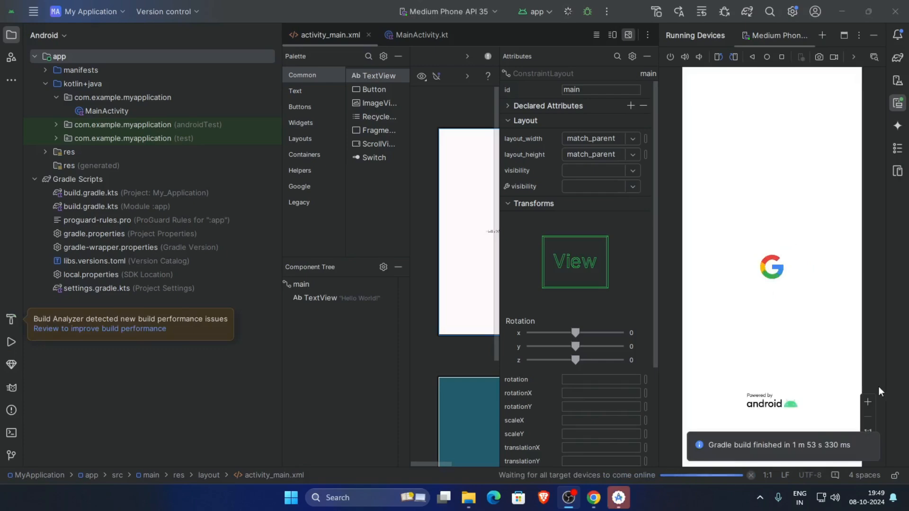
left_click(871, 441)
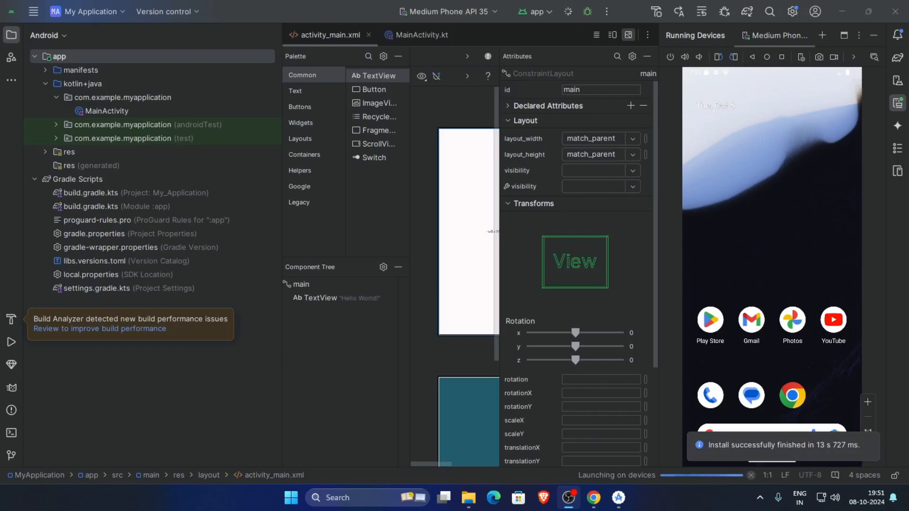
left_click(871, 442)
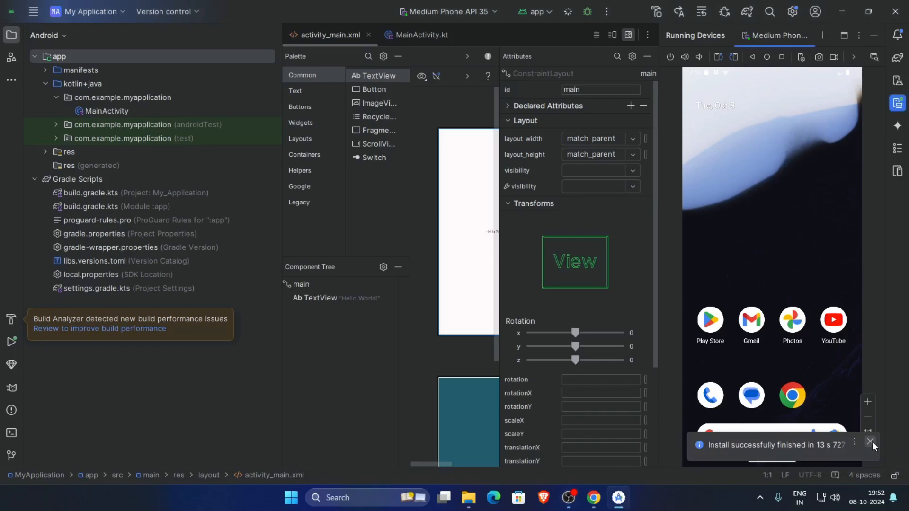
left_click(871, 441)
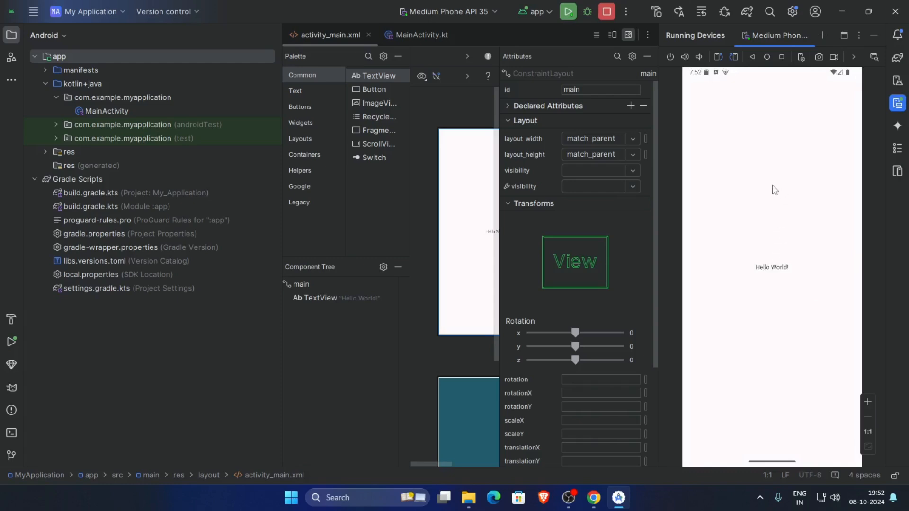
left_click(605, 12)
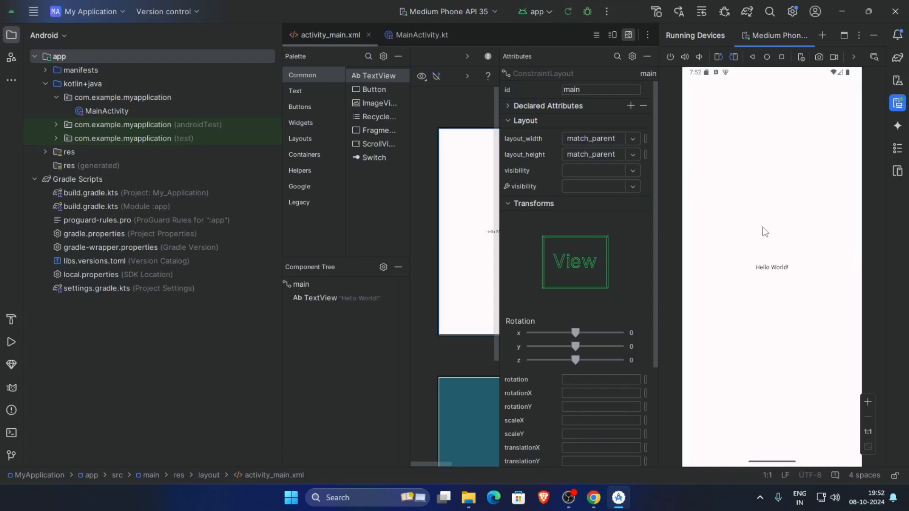